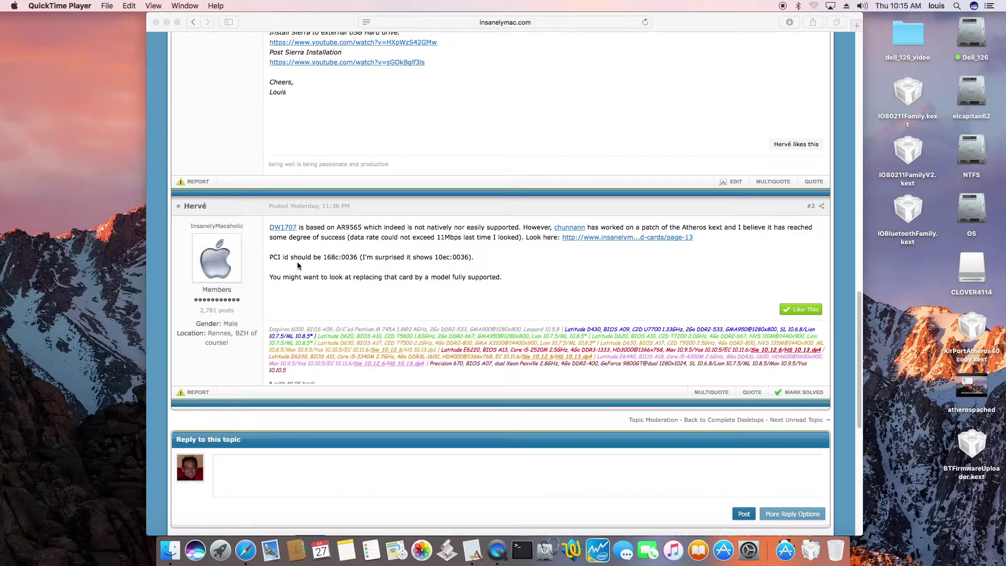
Review post #342's patched AR9565 kext downloads on the forum, then close the Safari window
left_click(636, 237)
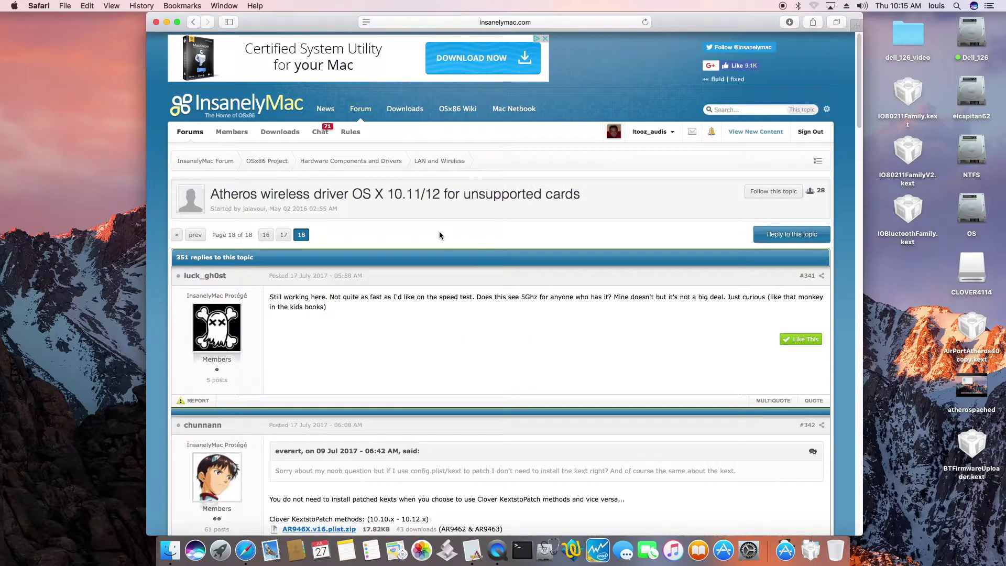
scroll(440, 235, "down", 10)
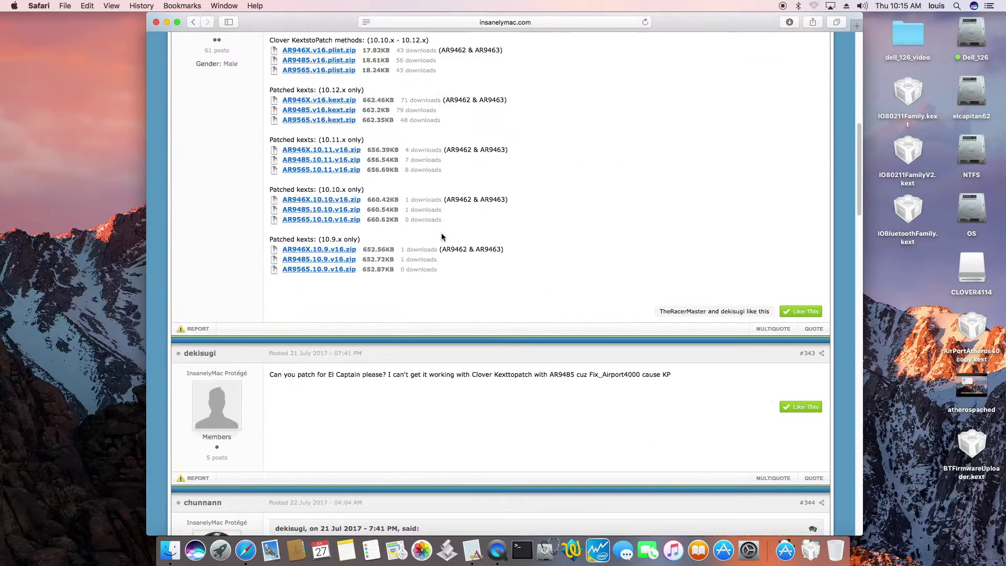
scroll(442, 237, "up", 2)
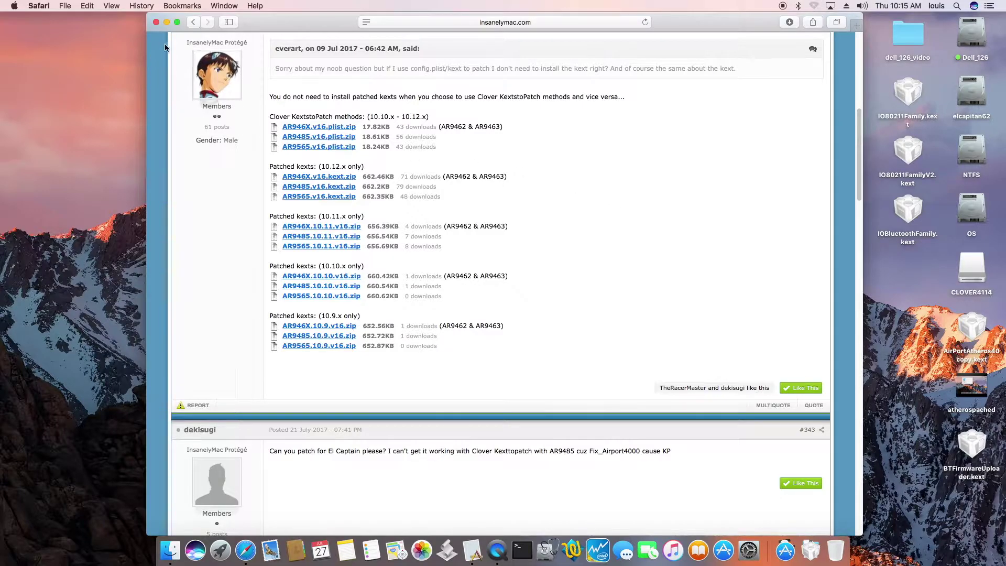
left_click(157, 22)
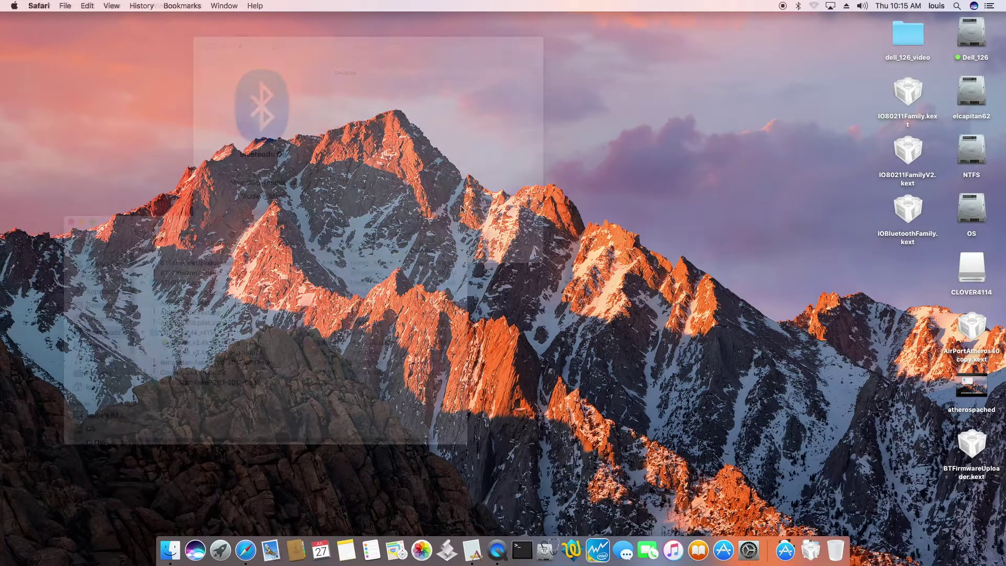
Open IO80211Family.kext's Contents > PlugIns folder and move AirPortAtheros40.kext out to the desktop
left_click(903, 95)
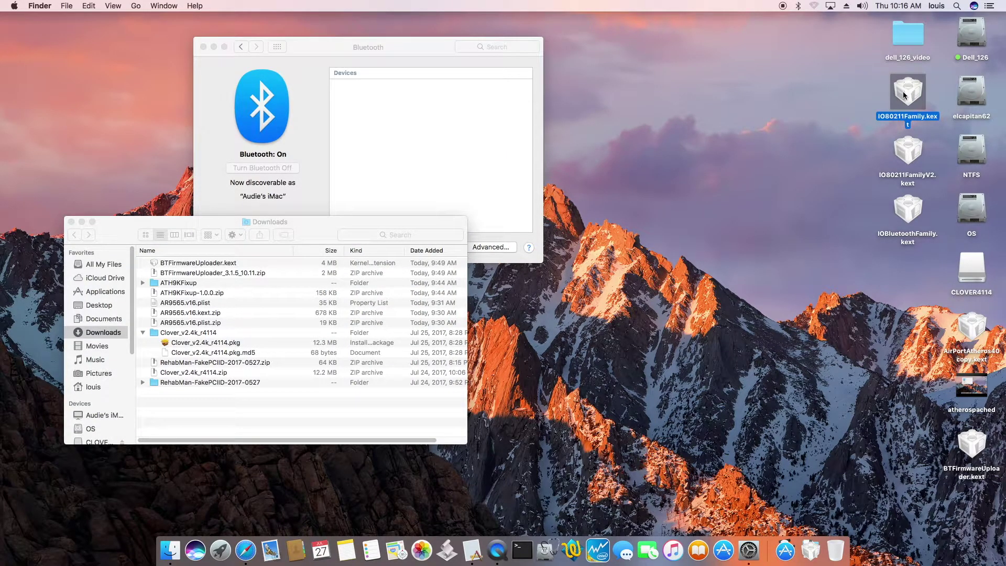
right_click(903, 95)
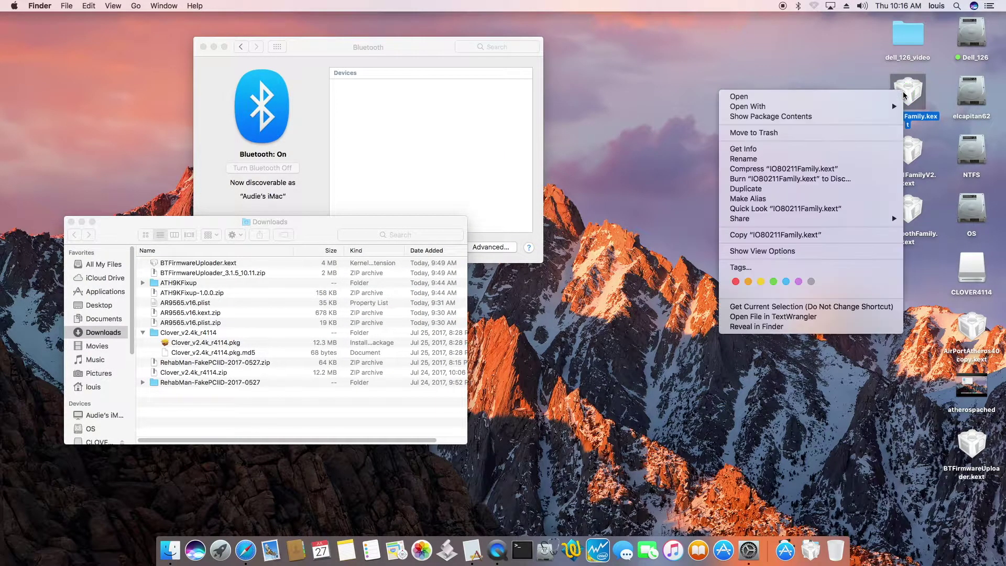
left_click(828, 118)
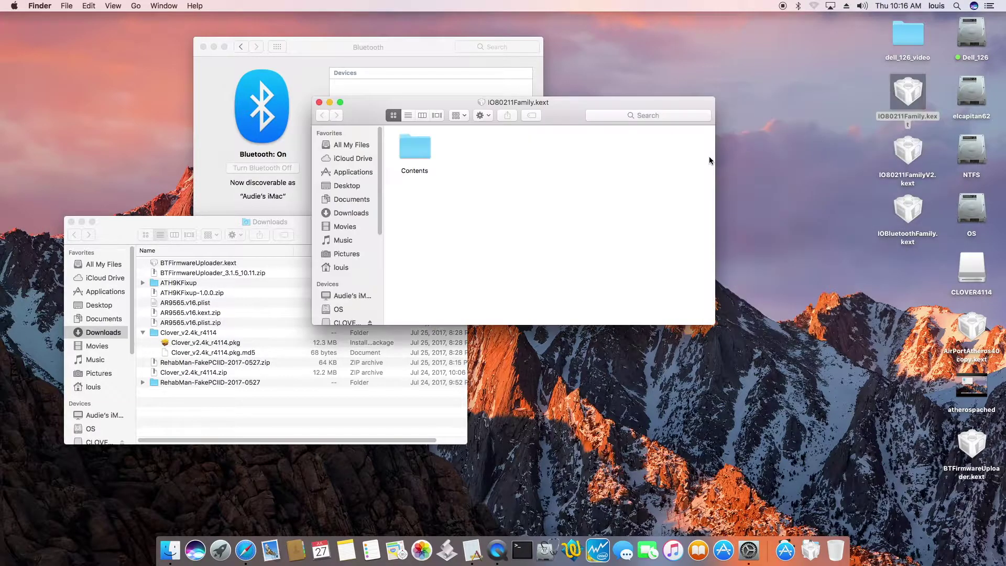
left_click_drag(372, 106, 544, 147)
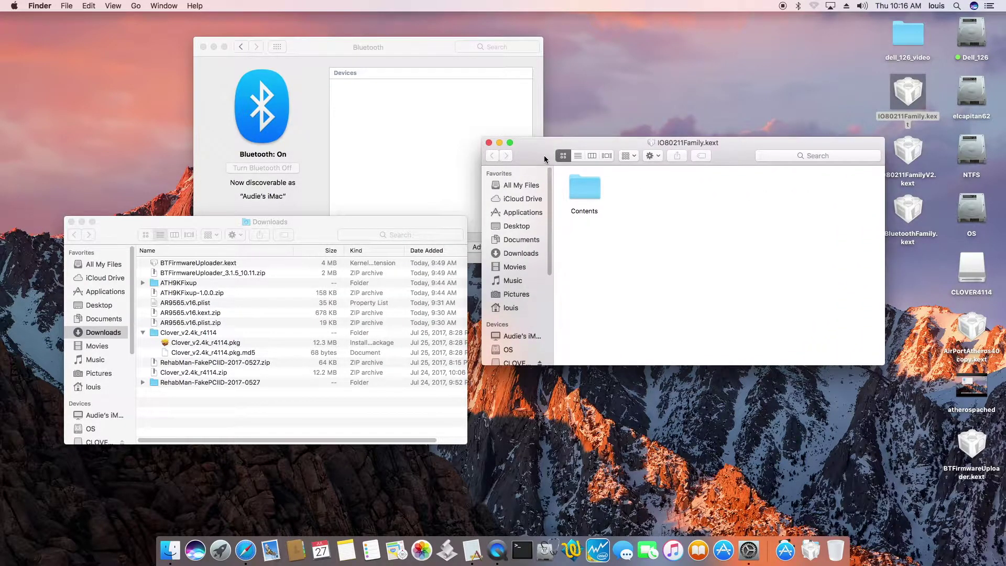
double_click(590, 190)
double_click(699, 190)
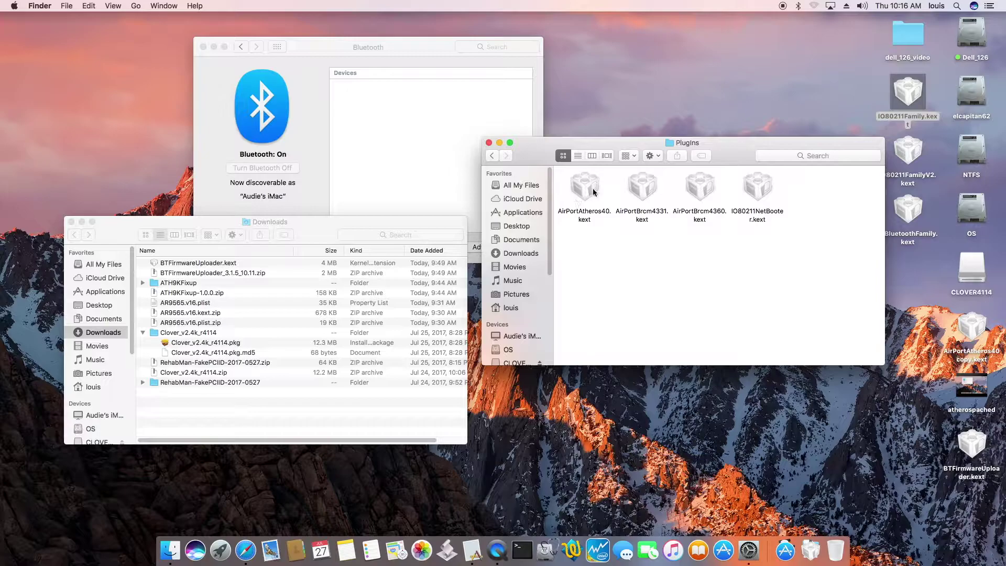
left_click_drag(582, 193, 668, 106)
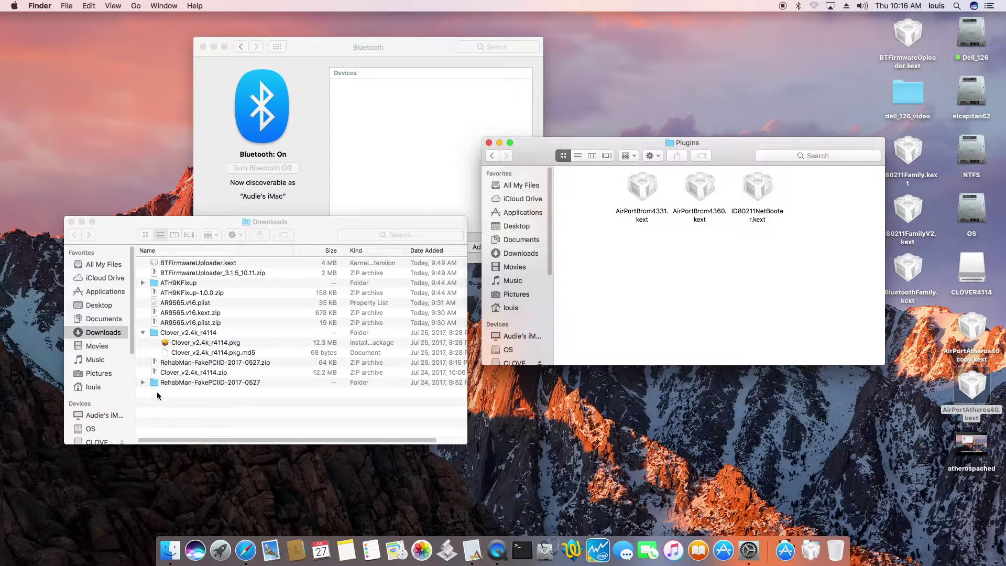
Unzip AR9565.v16.kext.zip in Downloads and put its patched AirPortAtheros40.kext into PlugIns
left_click(196, 316)
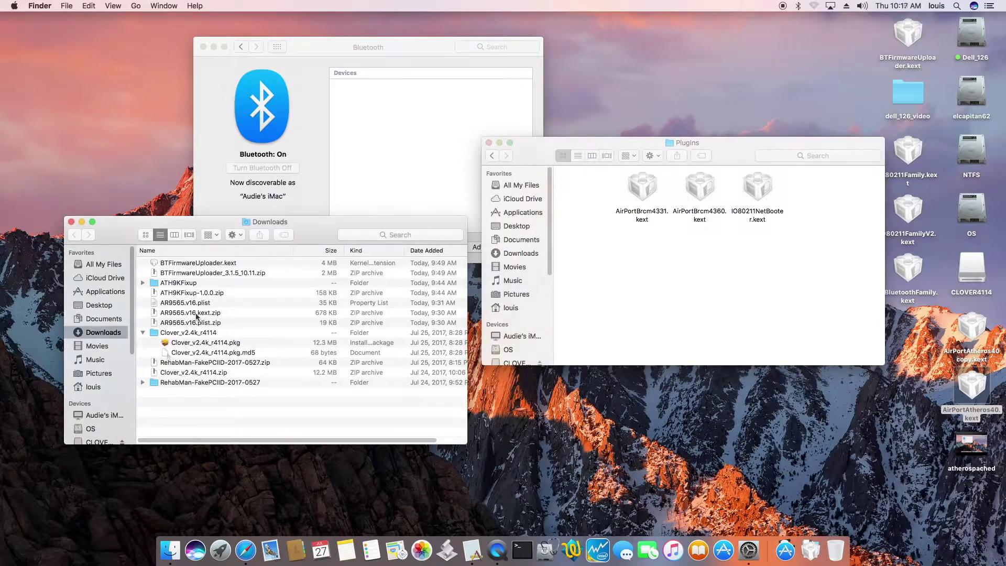
left_click(197, 317)
double_click(197, 317)
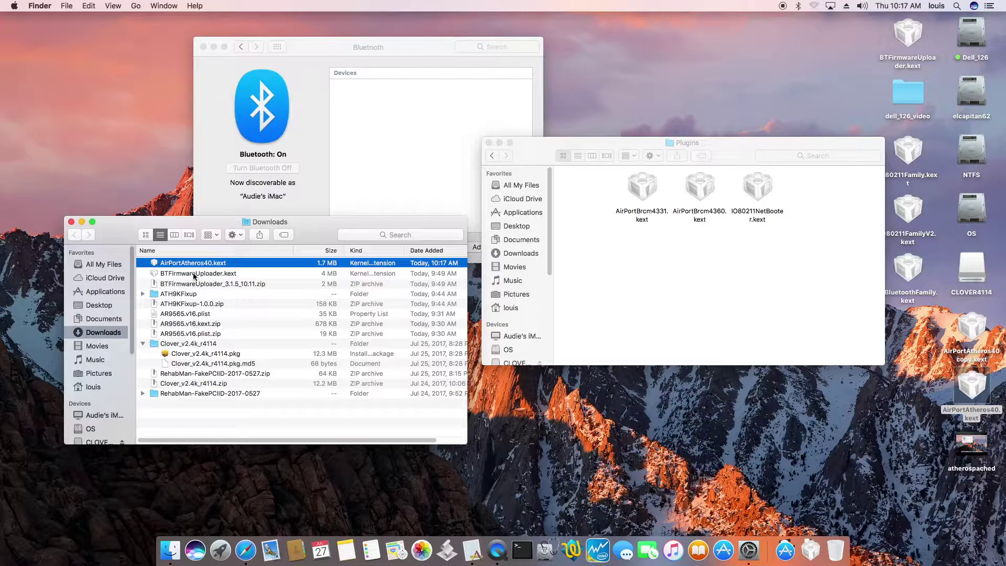
left_click_drag(192, 264, 618, 229)
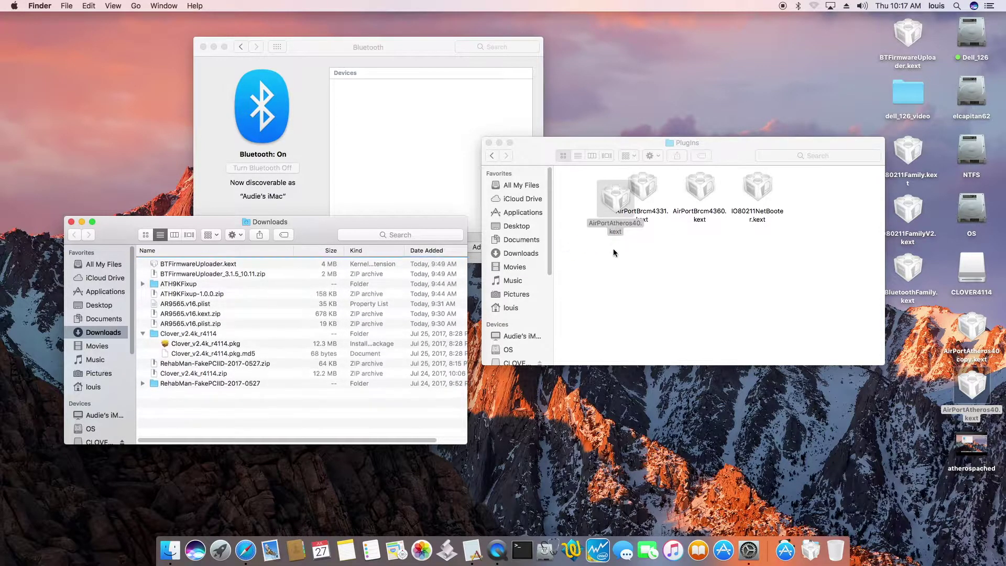
Sort PlugIns by name and open the patched AirPortAtheros40.kext's Contents folder
right_click(623, 275)
mouse_move(652, 342)
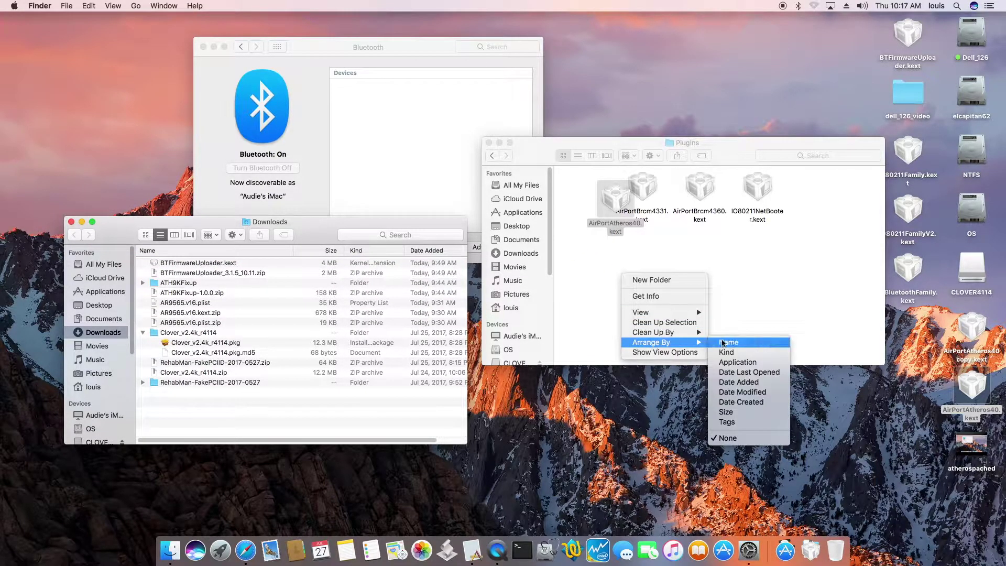
left_click(705, 340)
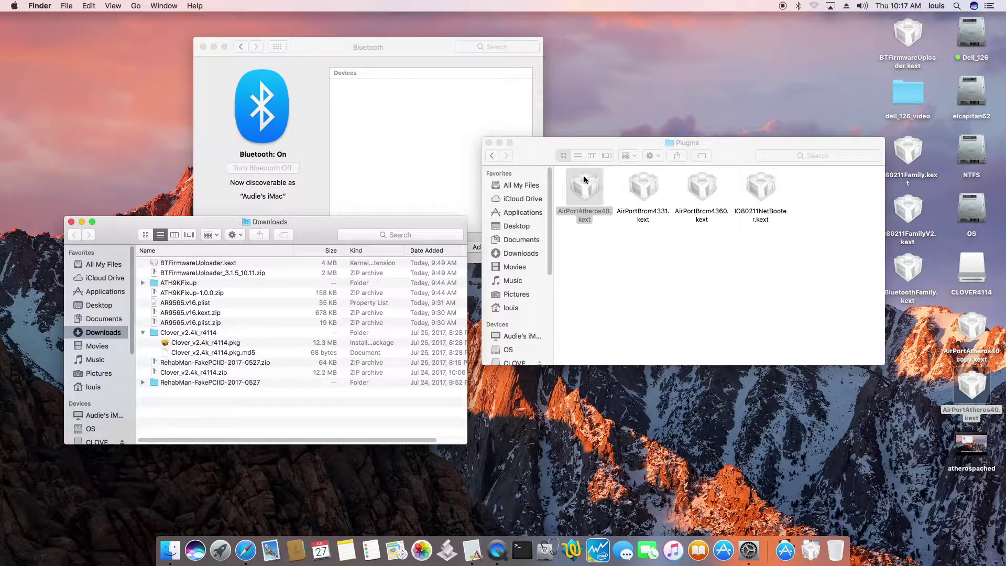
right_click(586, 182)
left_click(626, 213)
double_click(592, 193)
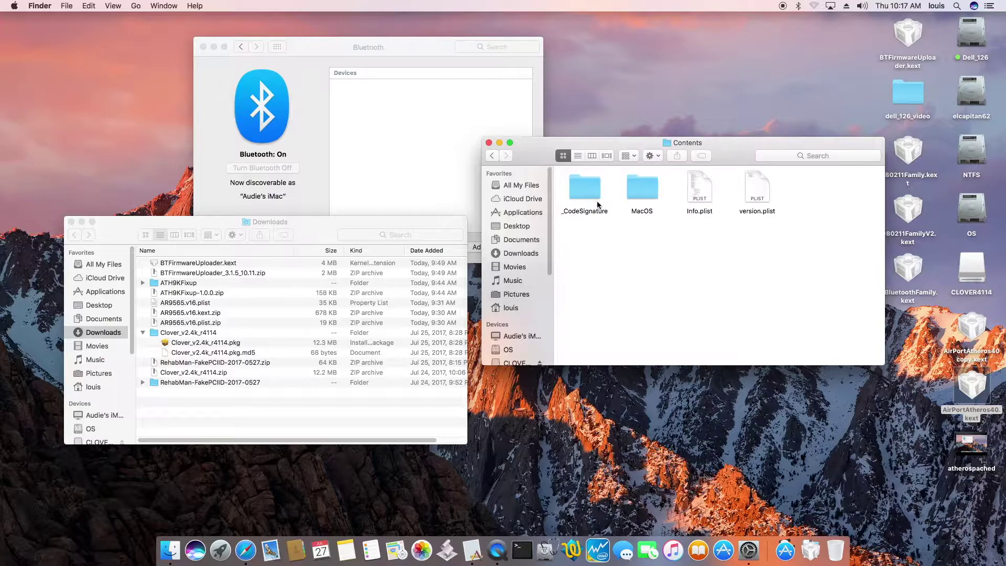
Open Info.plist in Xcode and expand IOKitPersonalities > Atheros Wireless LAN PCI > IONameMatch
double_click(699, 197)
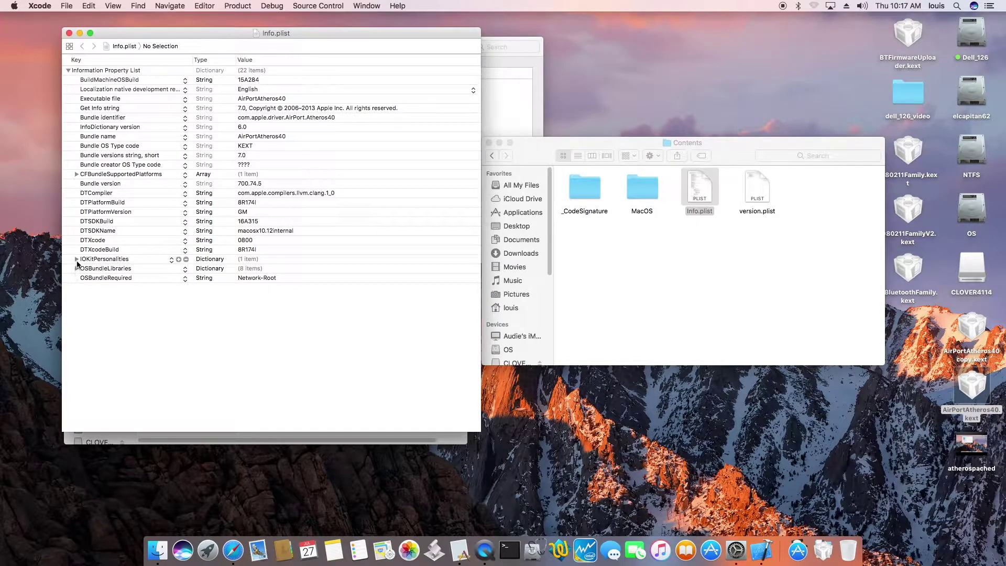
left_click(76, 259)
left_click(85, 269)
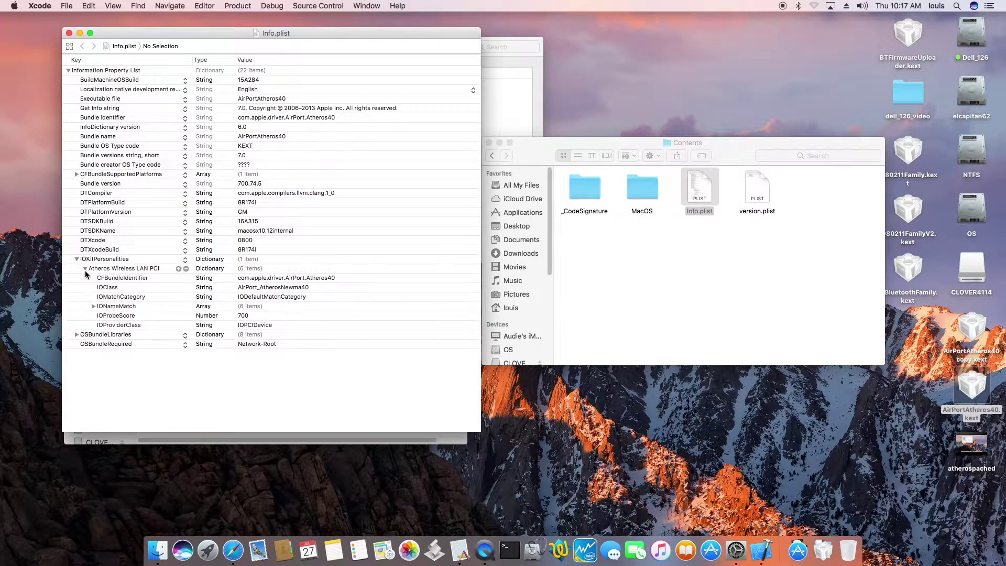
left_click(93, 306)
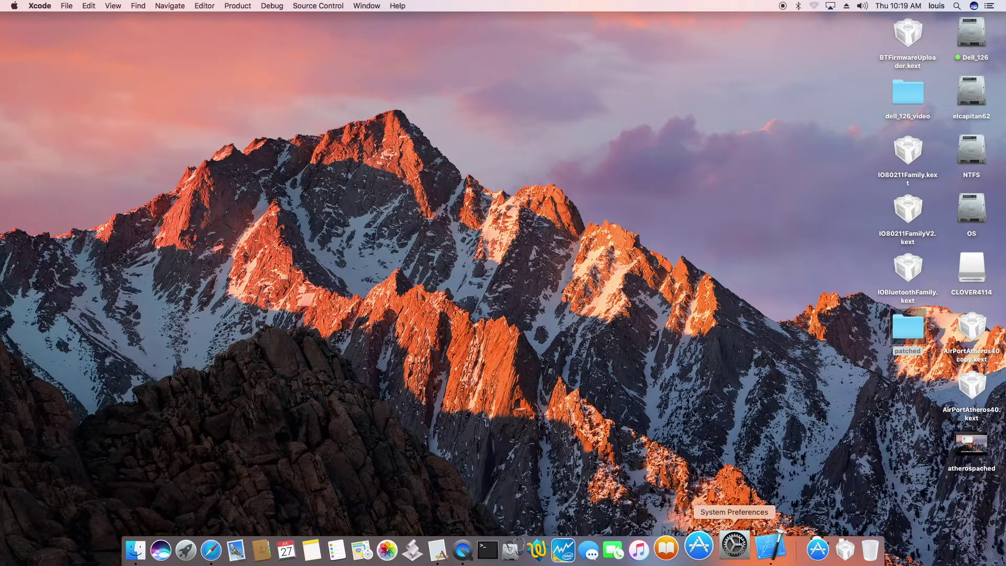
Install IO80211Family.kext by dropping it onto Kext Utility and authorising with the admin password
left_click(795, 548)
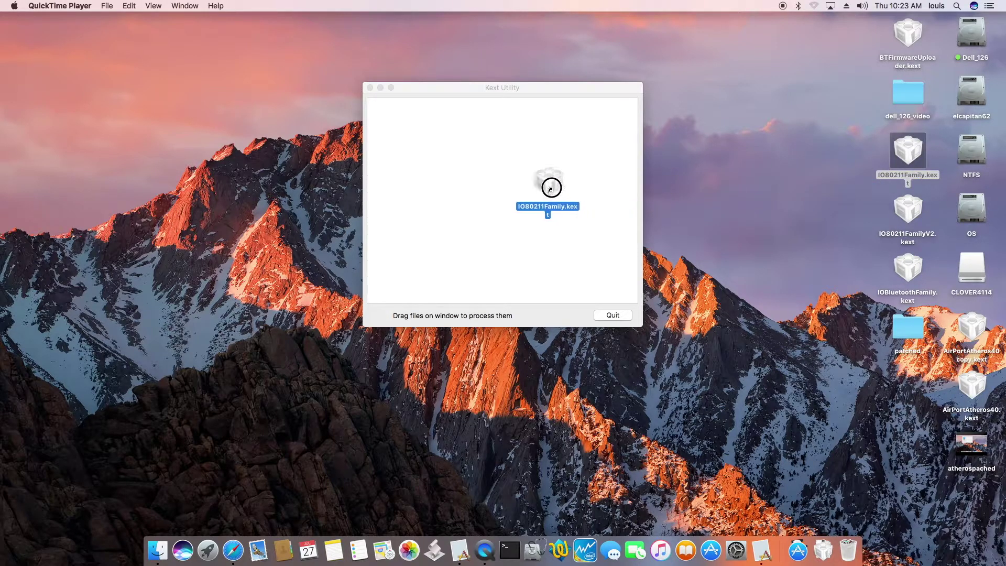
left_click_drag(901, 187, 544, 214)
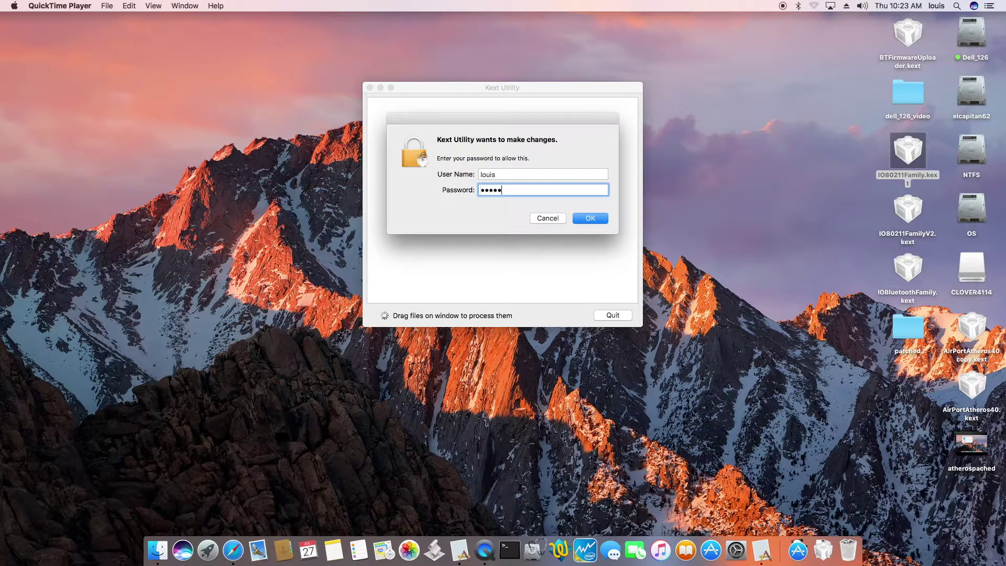
key("Return")
Open Bluetooth preferences from the menu bar, then launch Terminal from the Dock
left_click(798, 6)
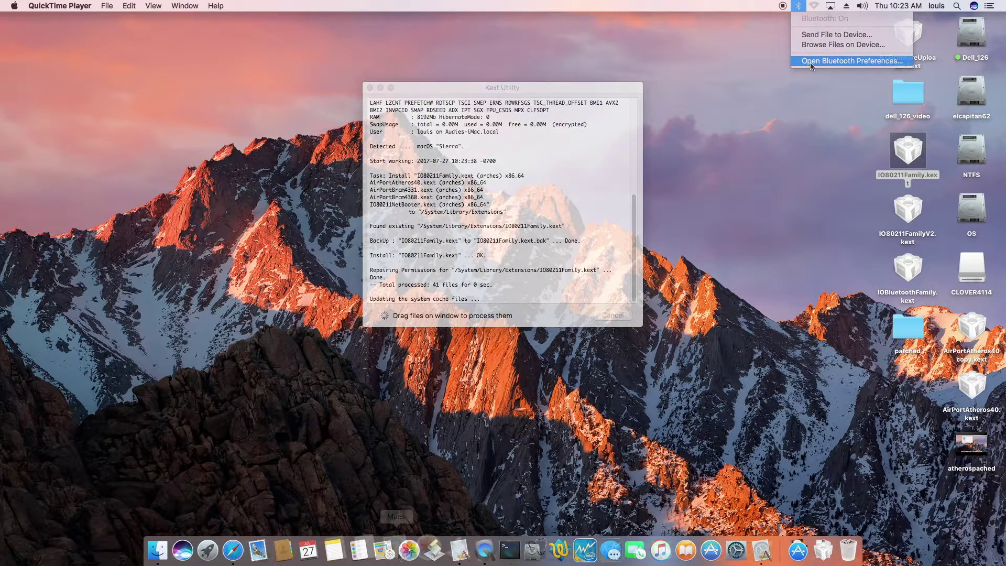
left_click(809, 61)
left_click(522, 550)
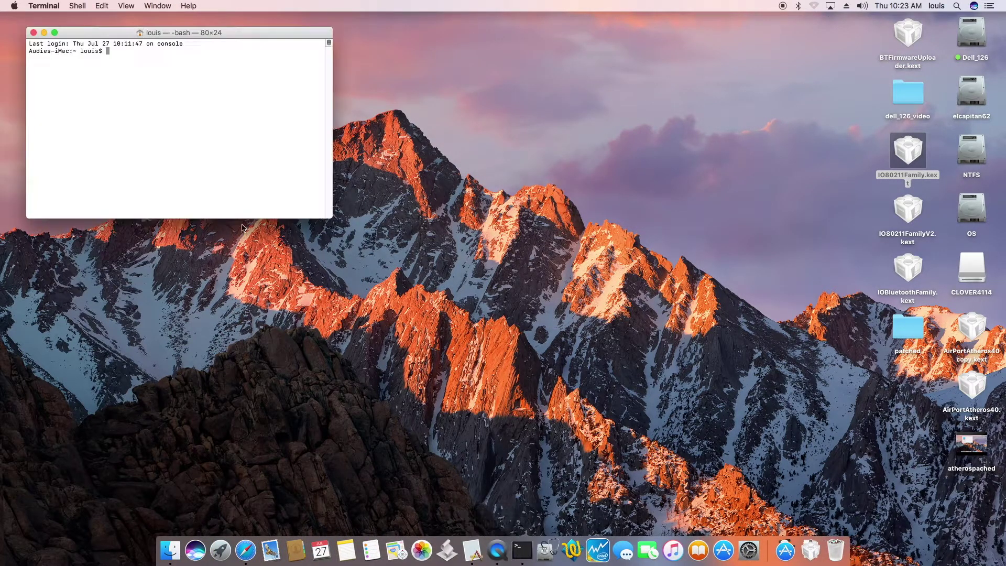
type("sudo touch /System/Library/Extensions && sudo kextcache -u /")
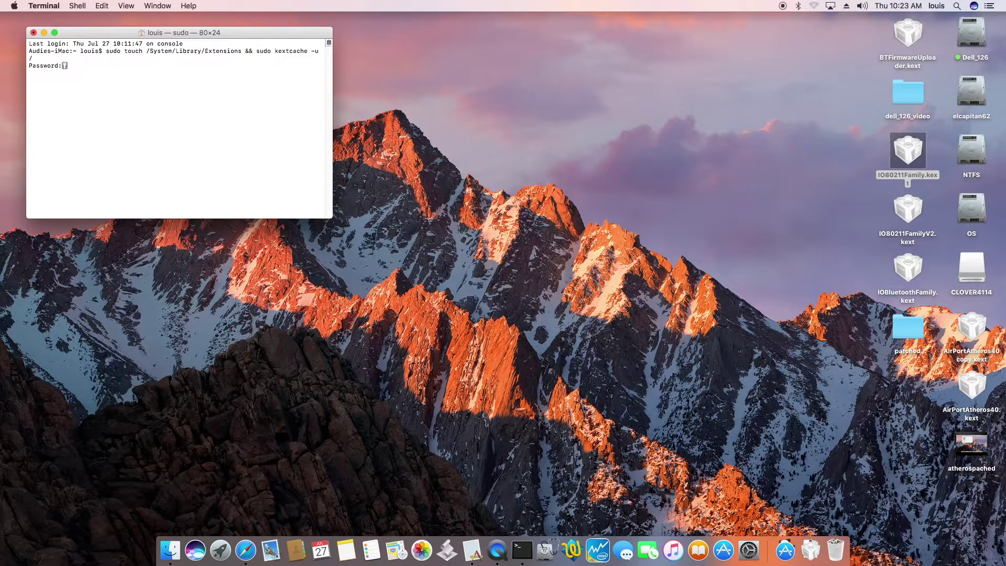
Authorise the kextcache rebuild with the admin password and close the leftover Contents window
key("Return")
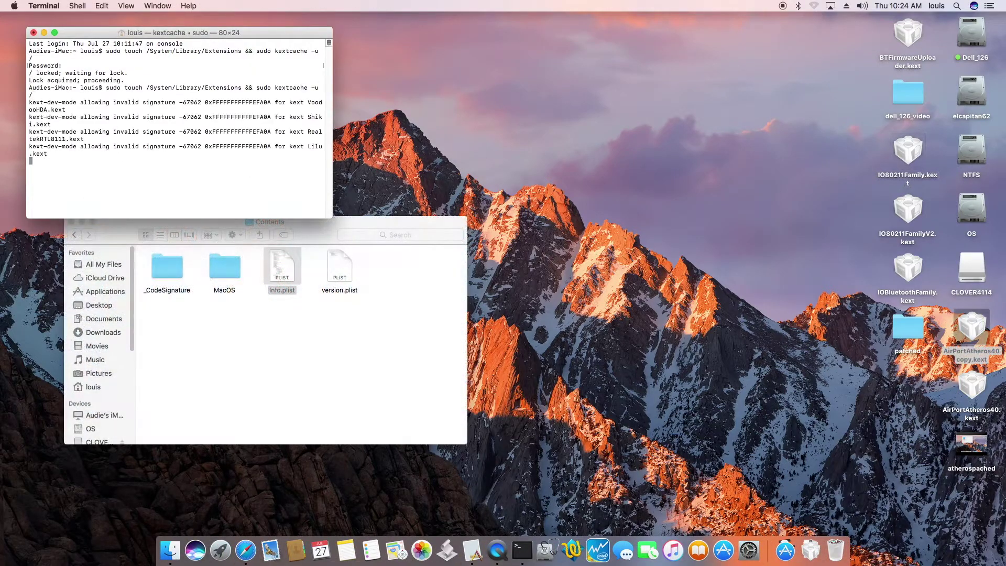
left_click(72, 222)
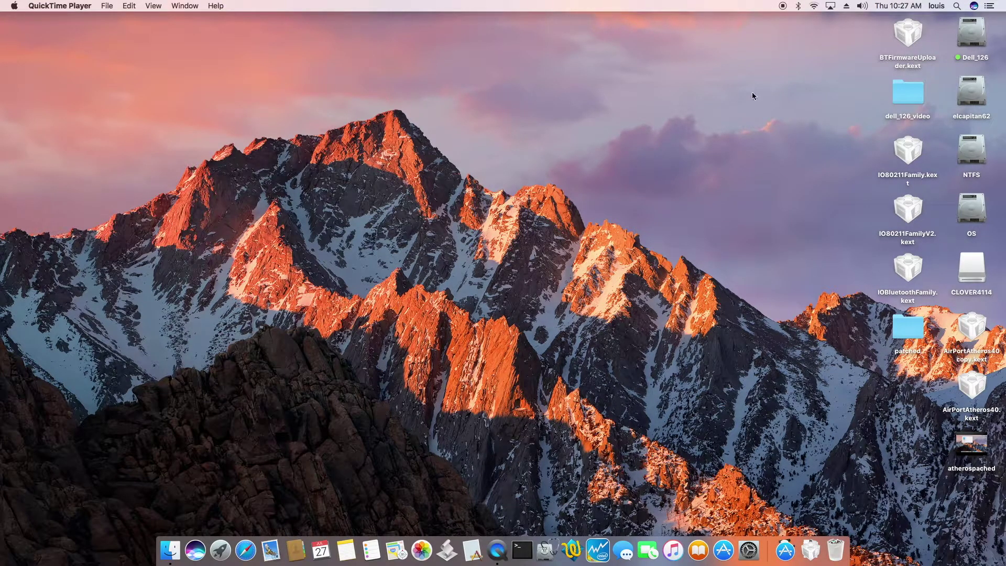
Check the Wi-Fi menu's network list and open the Network pane in System Preferences
left_click(814, 8)
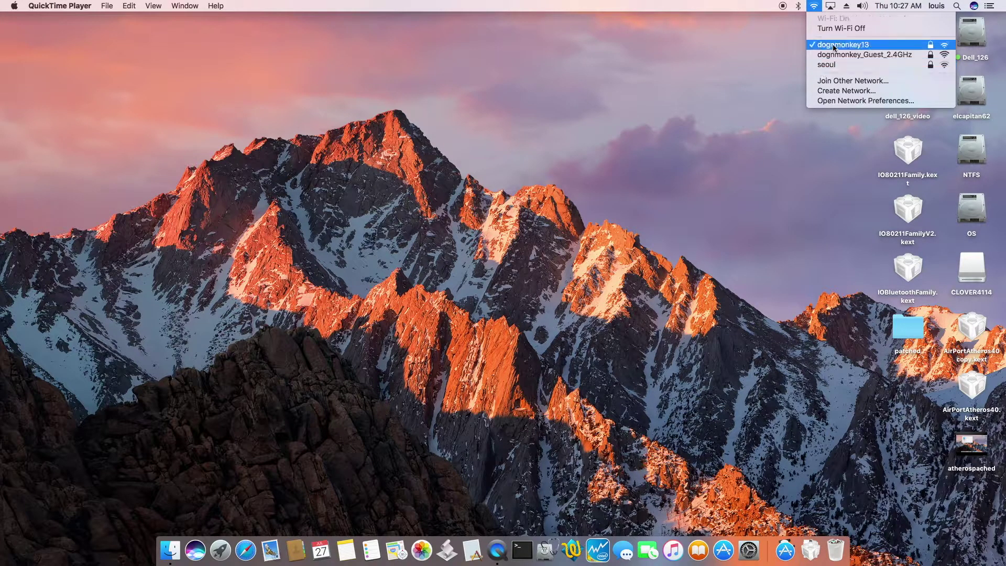
left_click(748, 553)
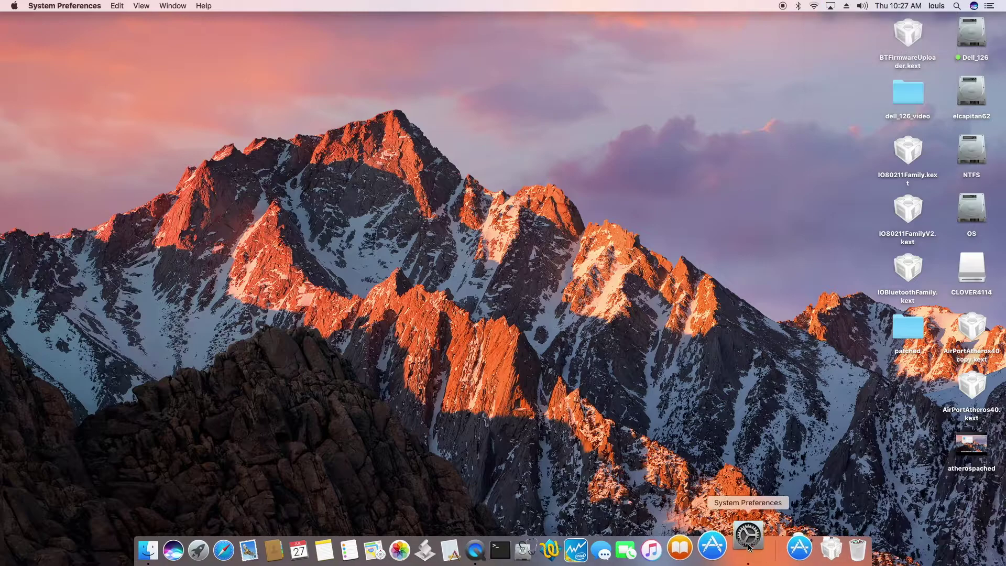
left_click(346, 245)
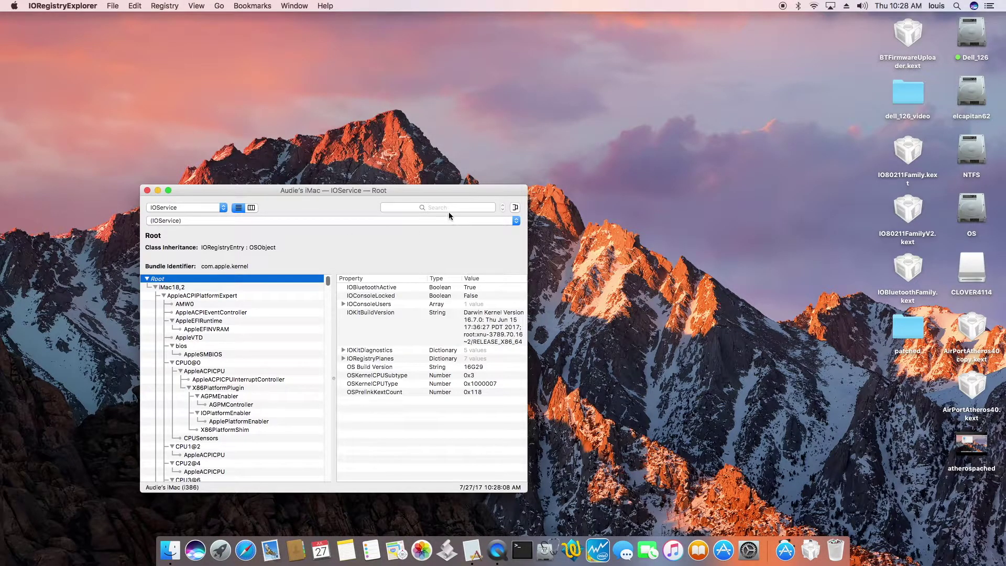
left_click(444, 207)
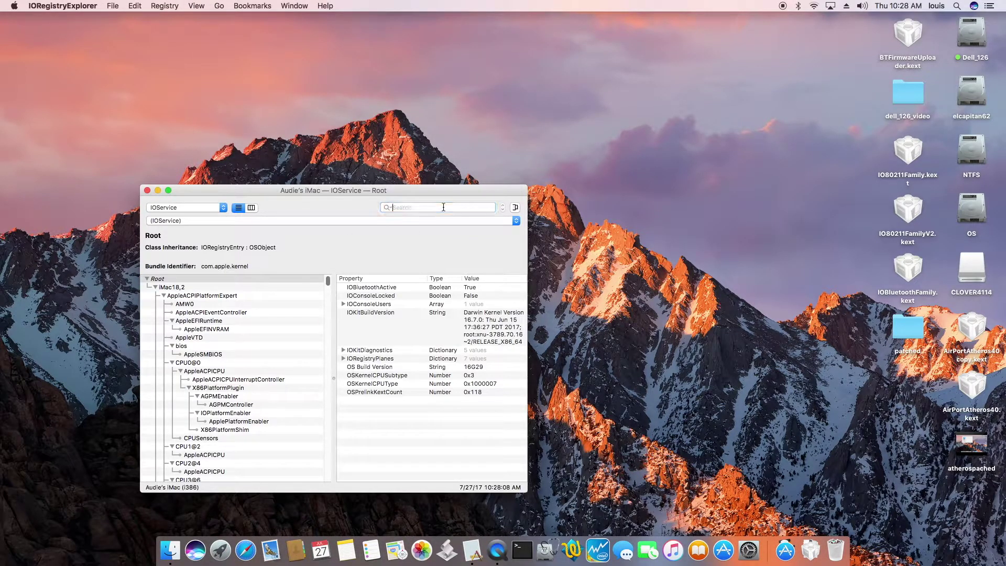
type("en")
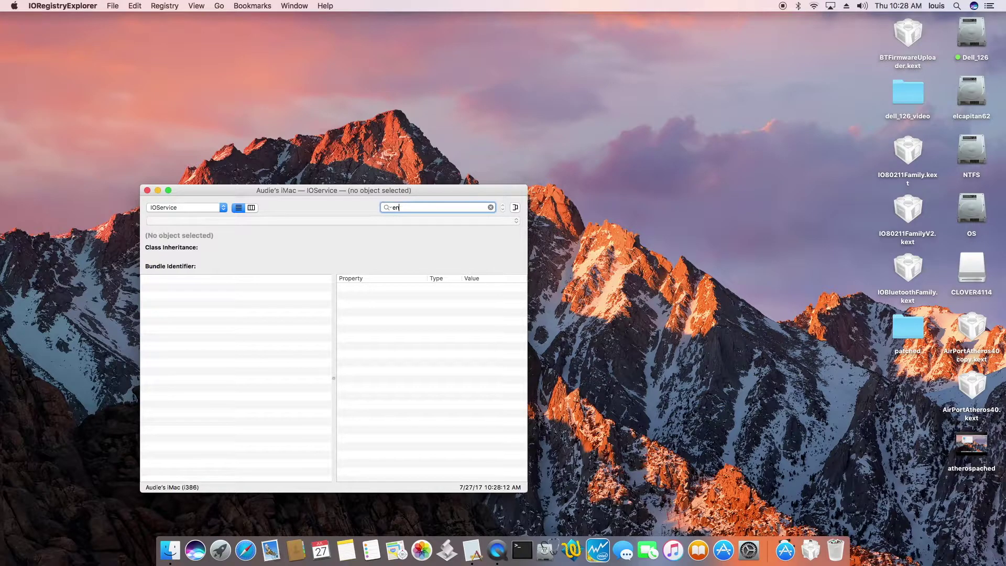
type("2")
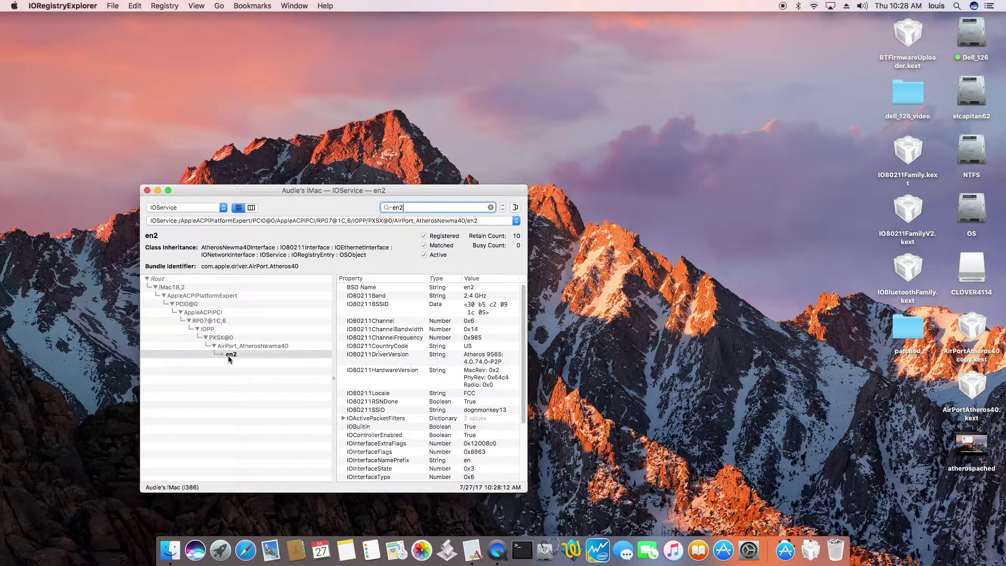
Close IORegistryExplorer after confirming en2 sits under AirPort_AtherosNewma40
left_click(146, 191)
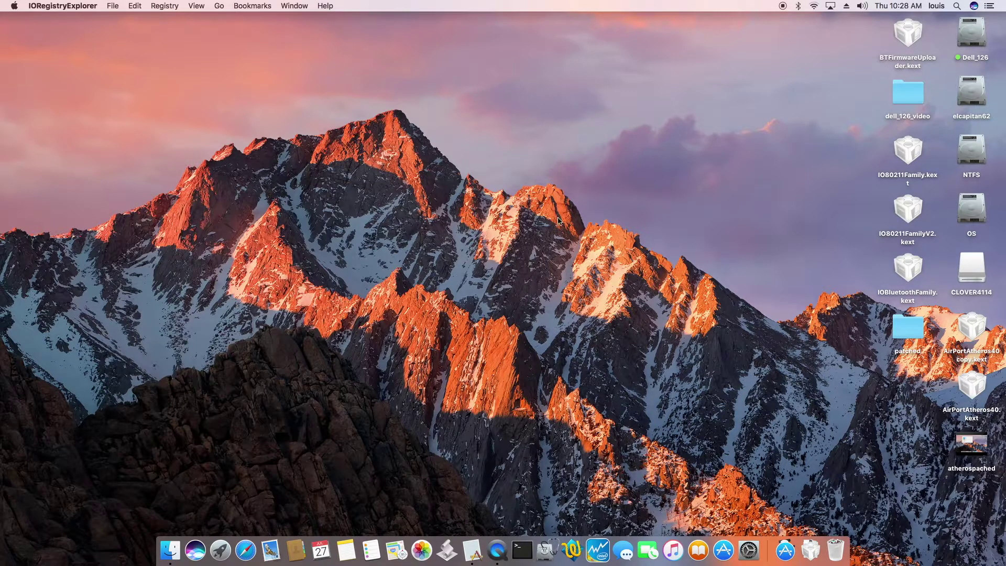
Navigate Dell_126 > Library > Preferences > SystemConfiguration in Finder
left_click(969, 39)
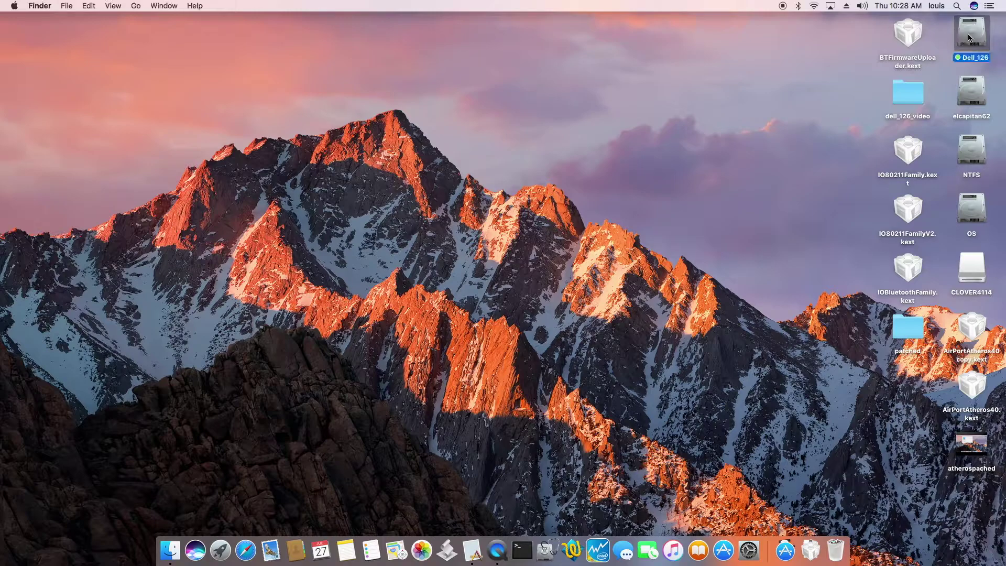
double_click(969, 38)
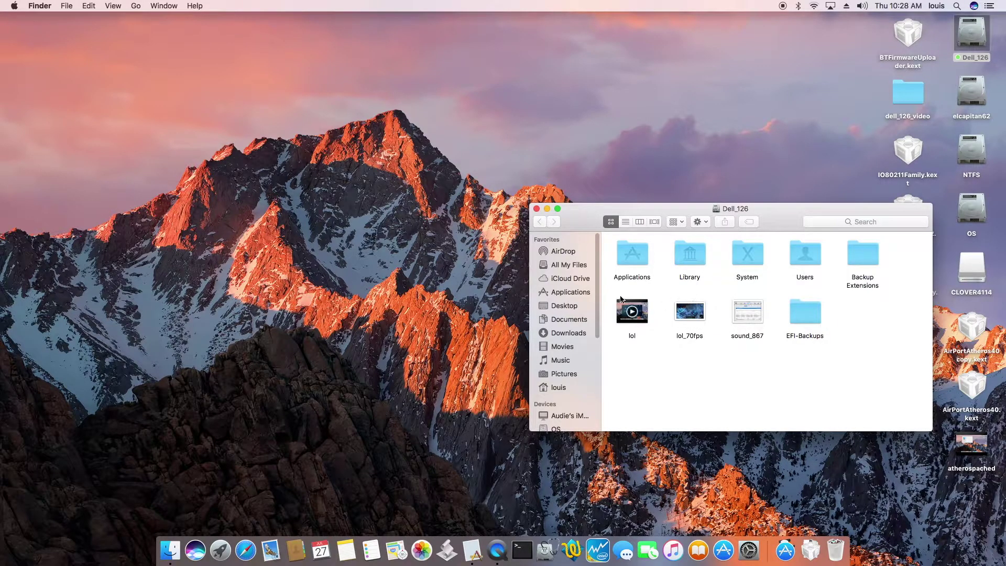
double_click(690, 265)
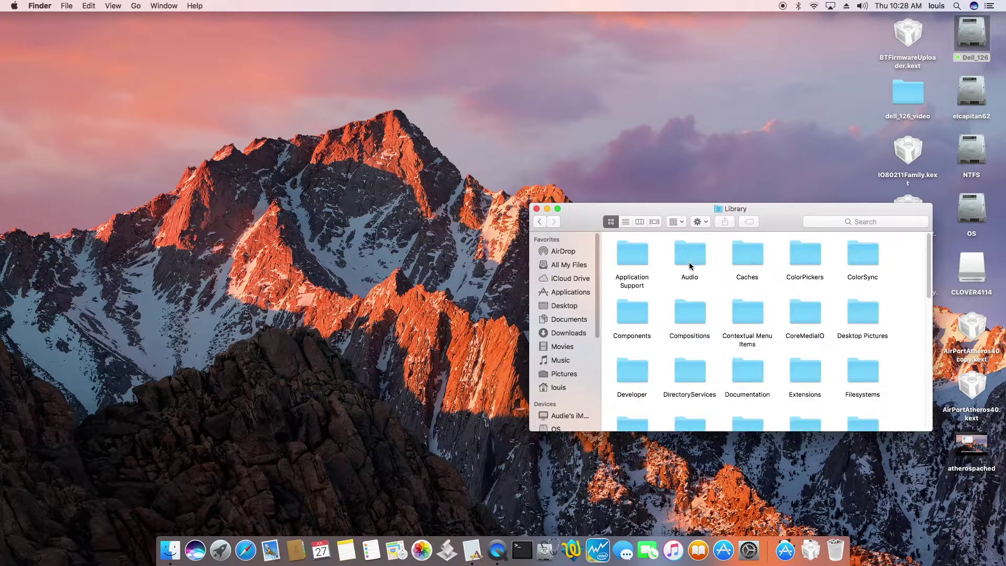
scroll(707, 290, "down", 5)
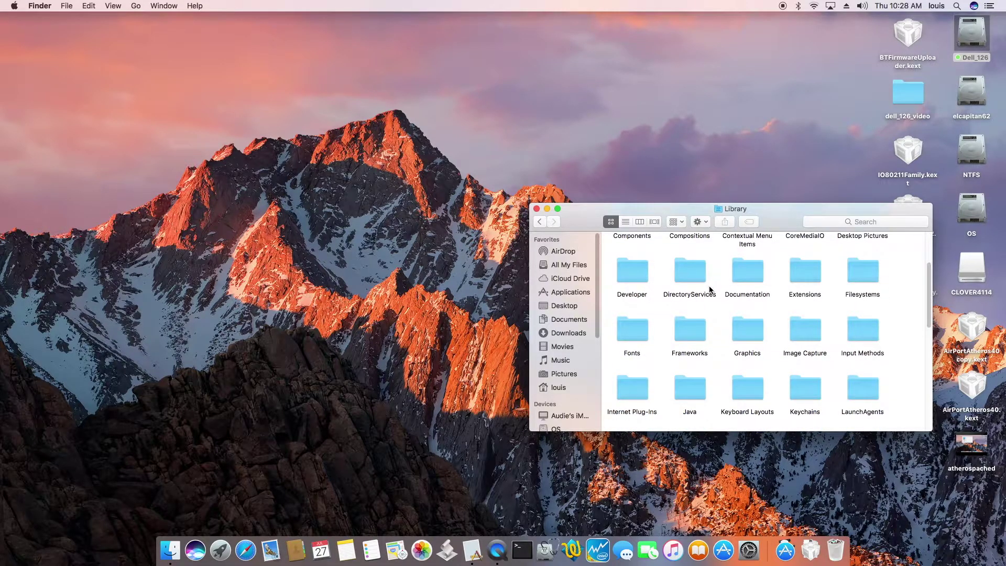
scroll(709, 291, "down", 3)
left_click(811, 343)
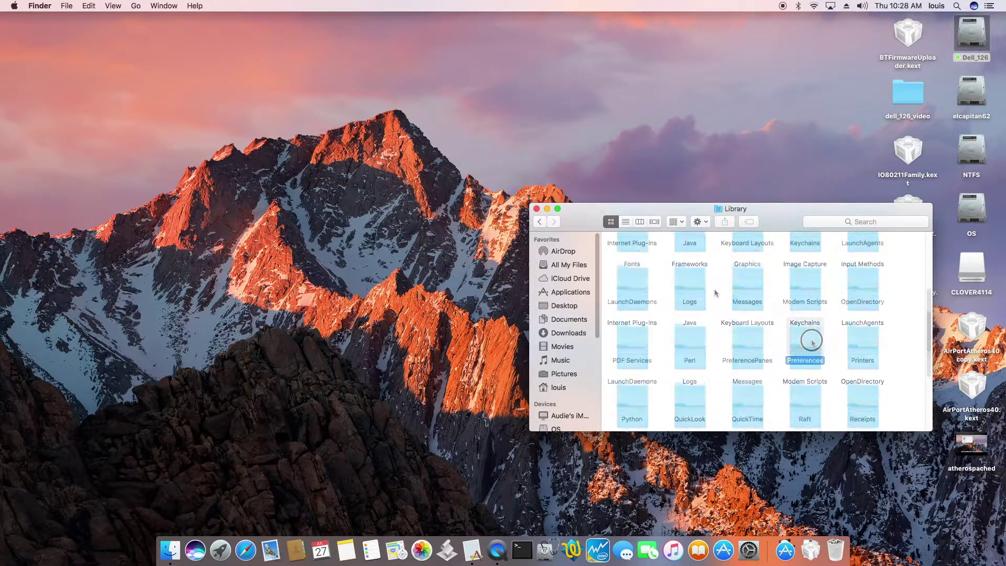
double_click(812, 343)
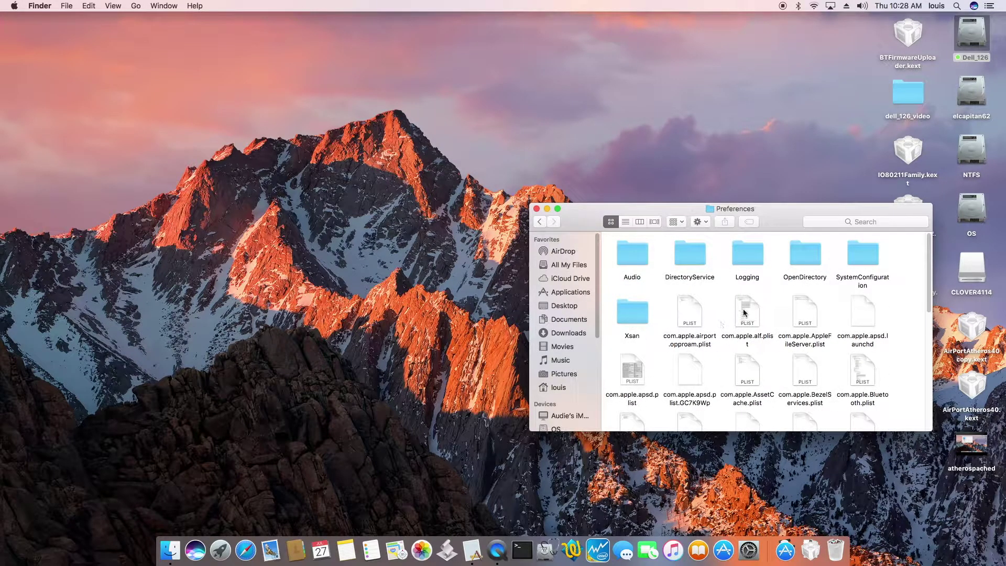
double_click(858, 271)
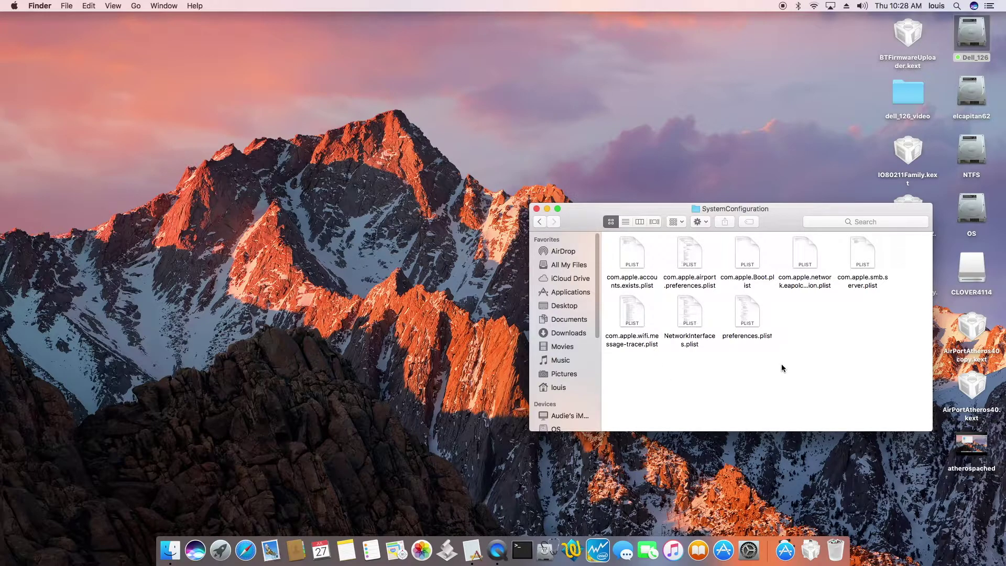
Trash preferences, NetworkInterfaces, airport, wifi message-tracer and eapolclient plists
left_click_drag(768, 355, 693, 340)
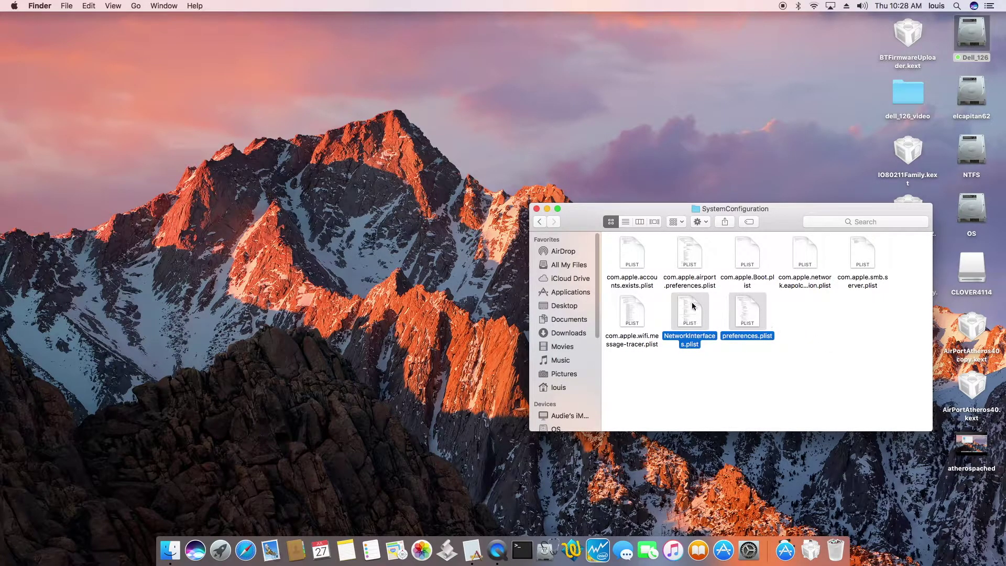
left_click(692, 285, "super")
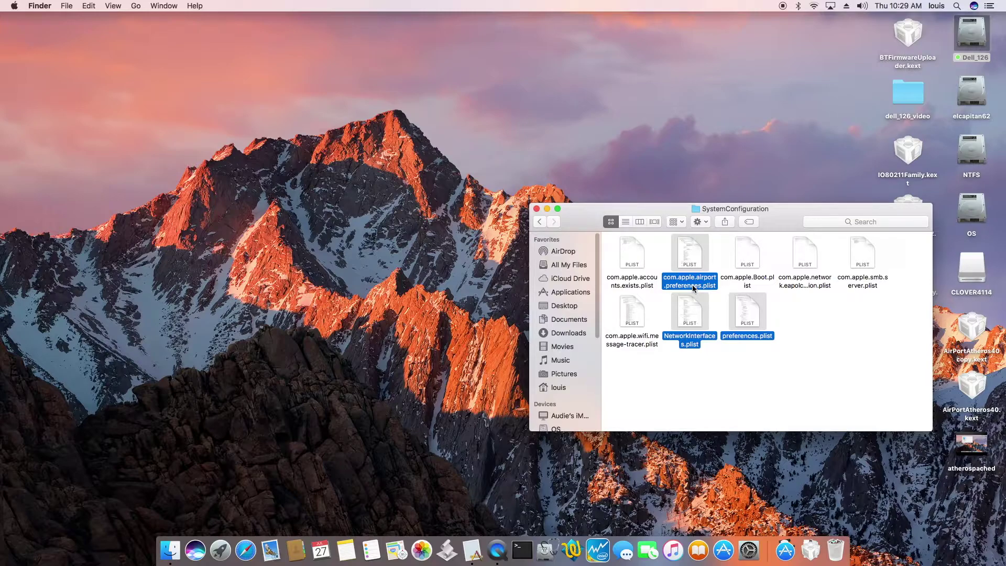
left_click(643, 337, "super")
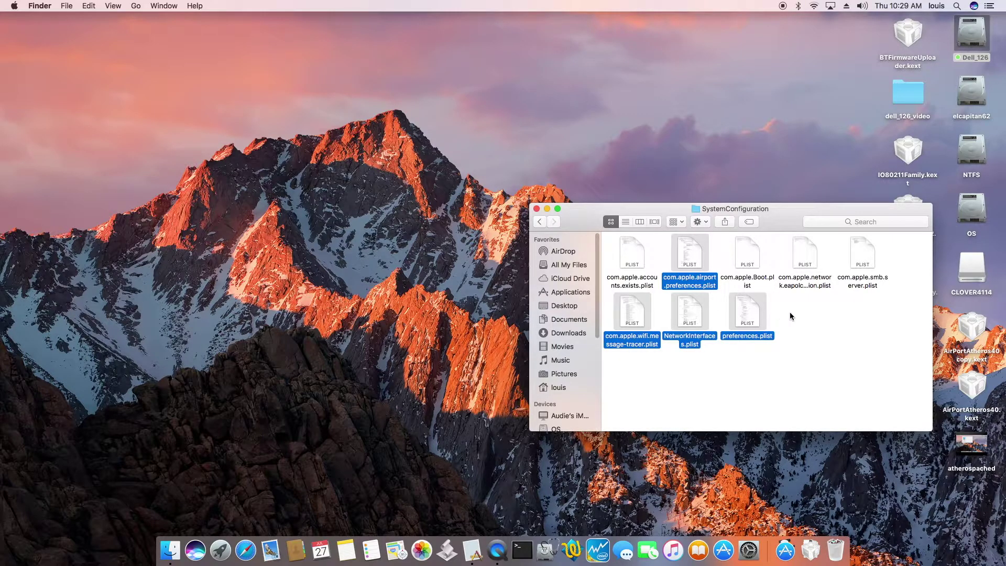
left_click(806, 286, "super")
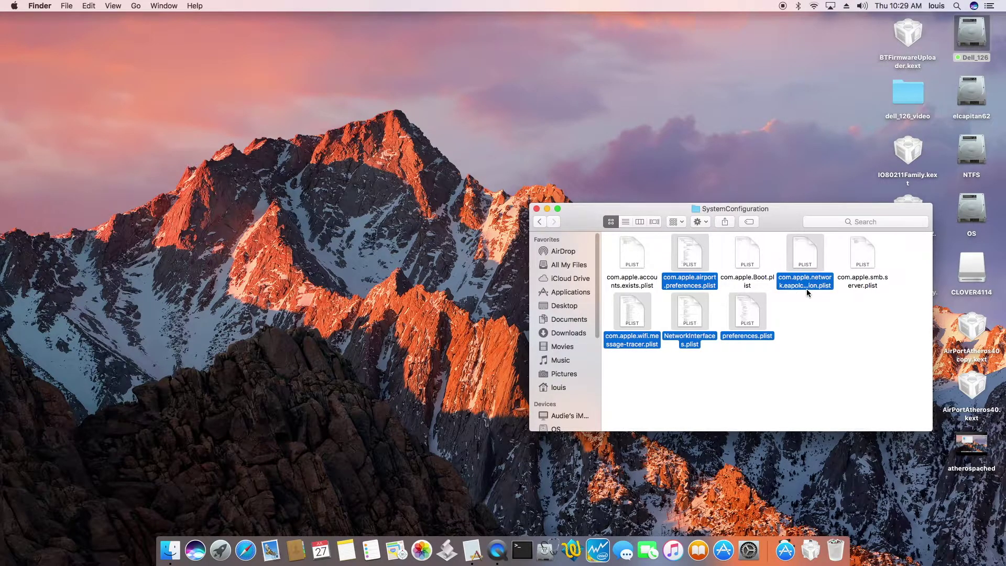
right_click(806, 287)
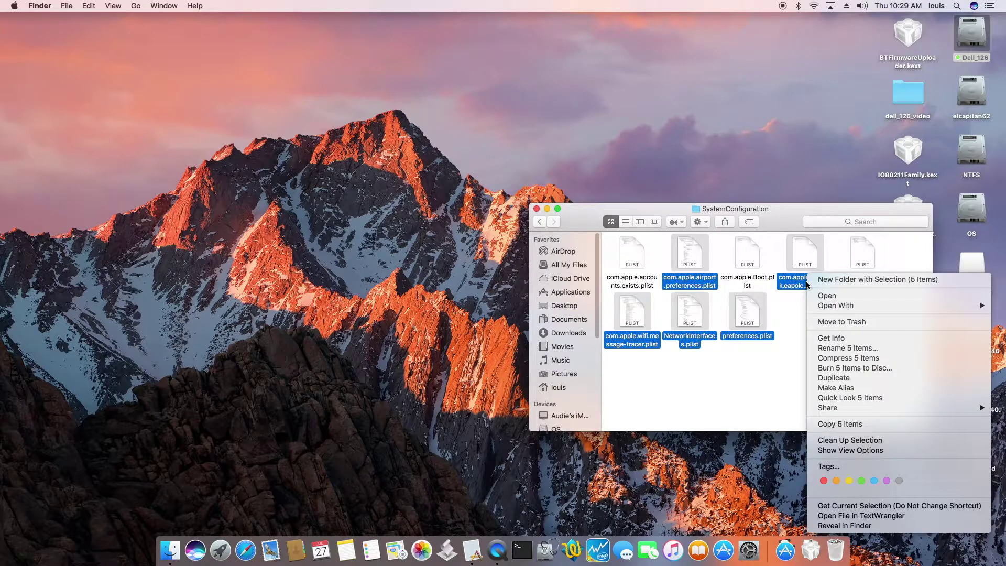
left_click(824, 322)
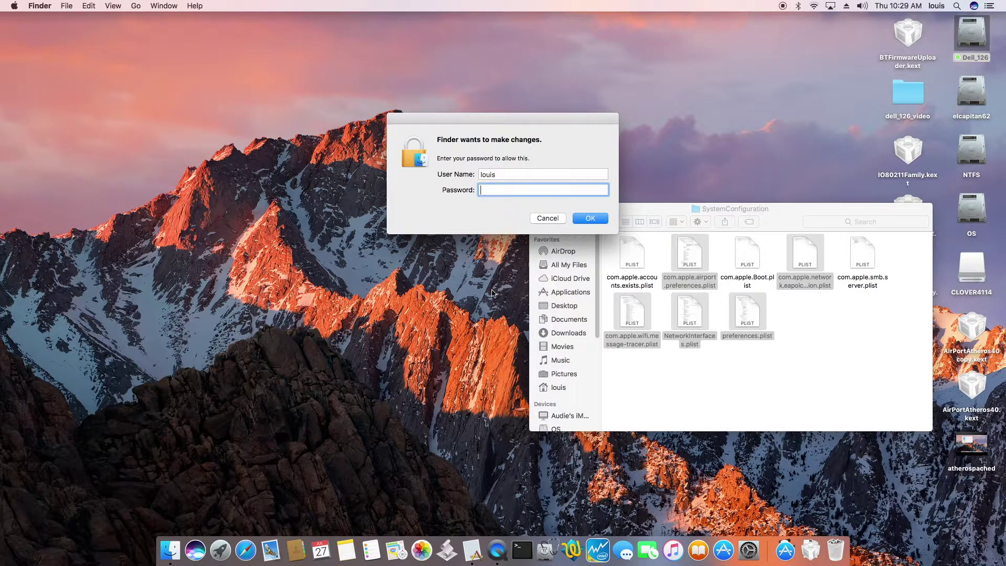
type("•••")
Enter the admin password to authorise trashing the five network plist files
key("Return")
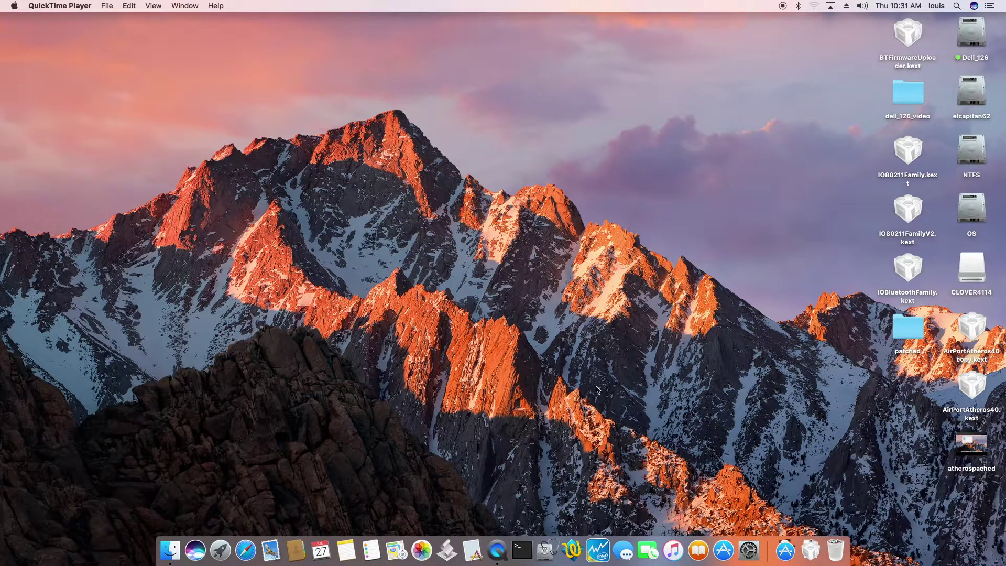
Bring IORegistryExplorer forward and focus its search to look up en0 and en1
left_click(462, 543)
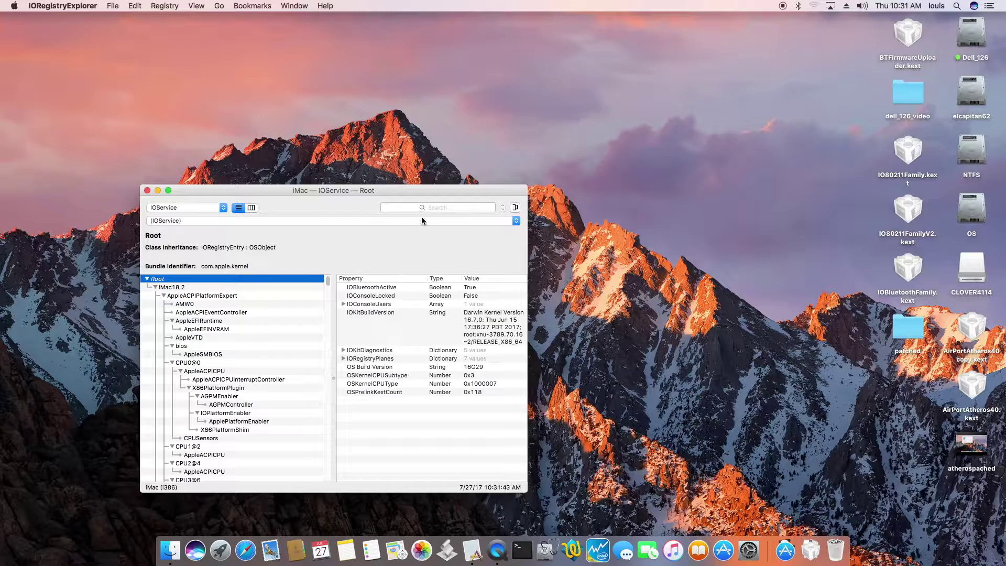
left_click(427, 208)
type("en")
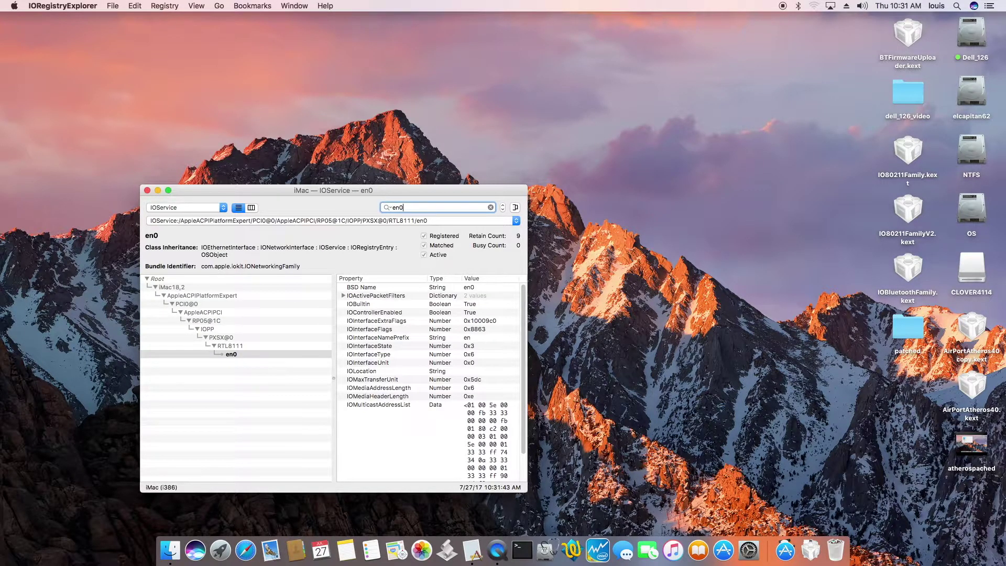
type("1")
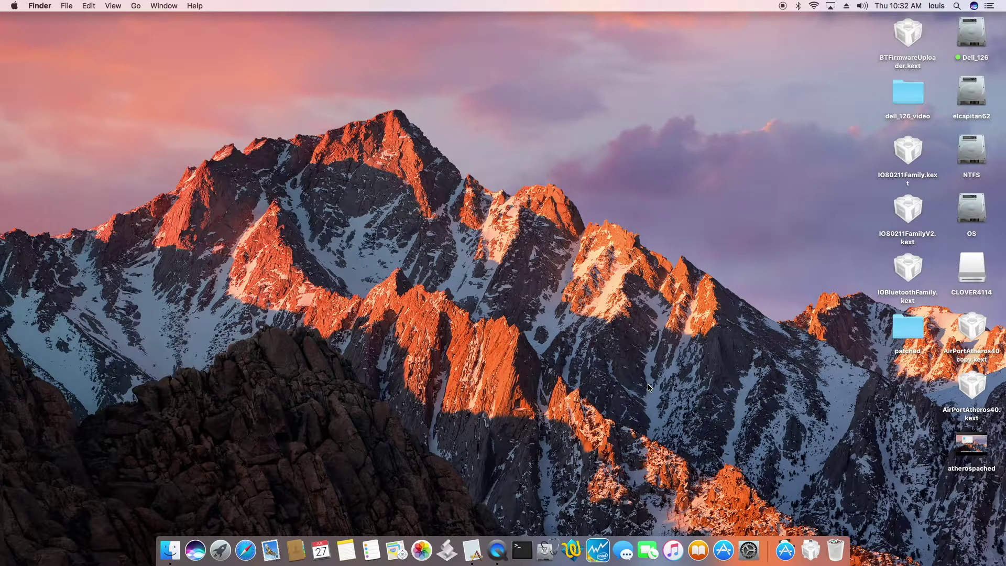
Run Google's speedtest in Safari (5.79 Mbps down, 5.74 Mbps up), then start a rerun
left_click(245, 550)
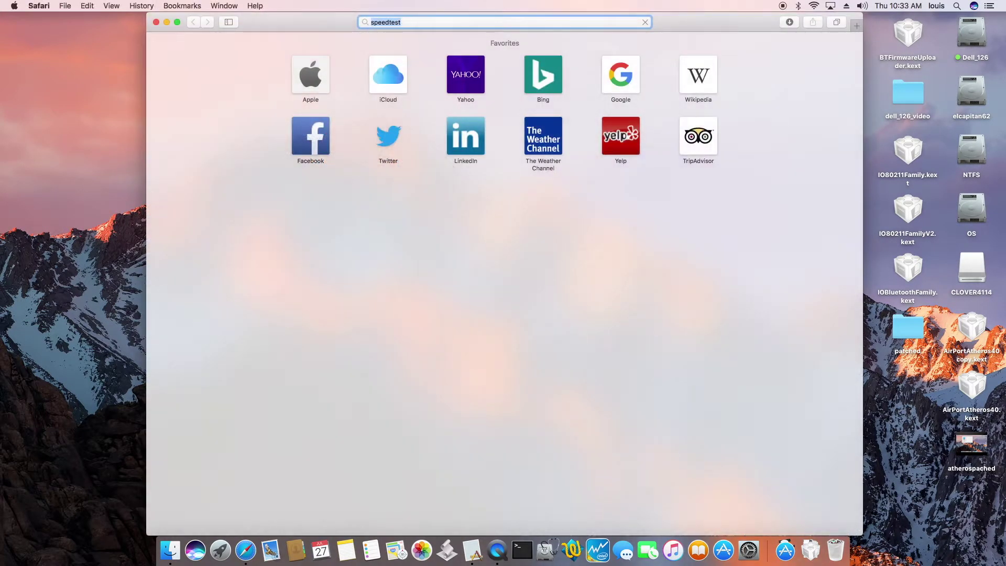
key("Return")
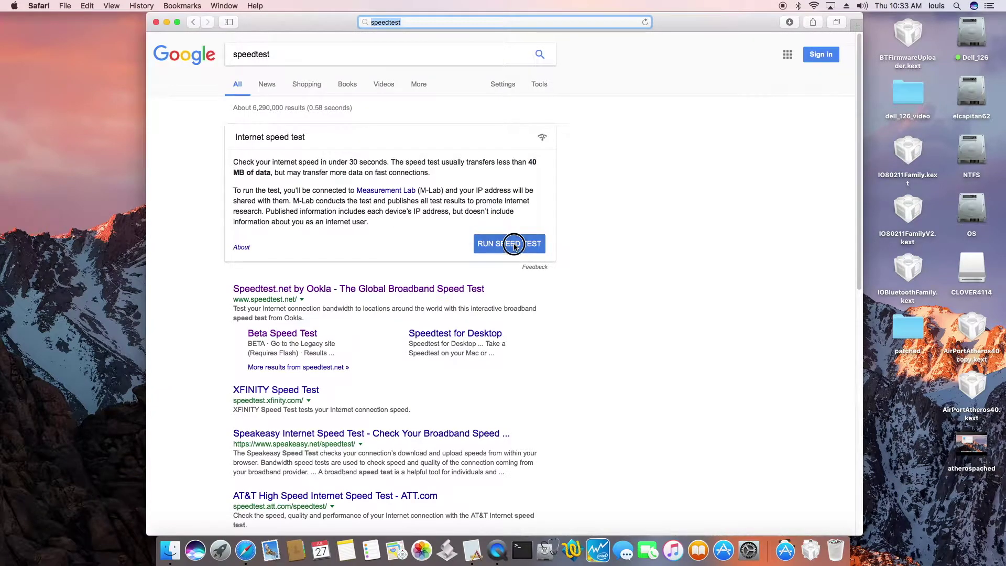
left_click(513, 245)
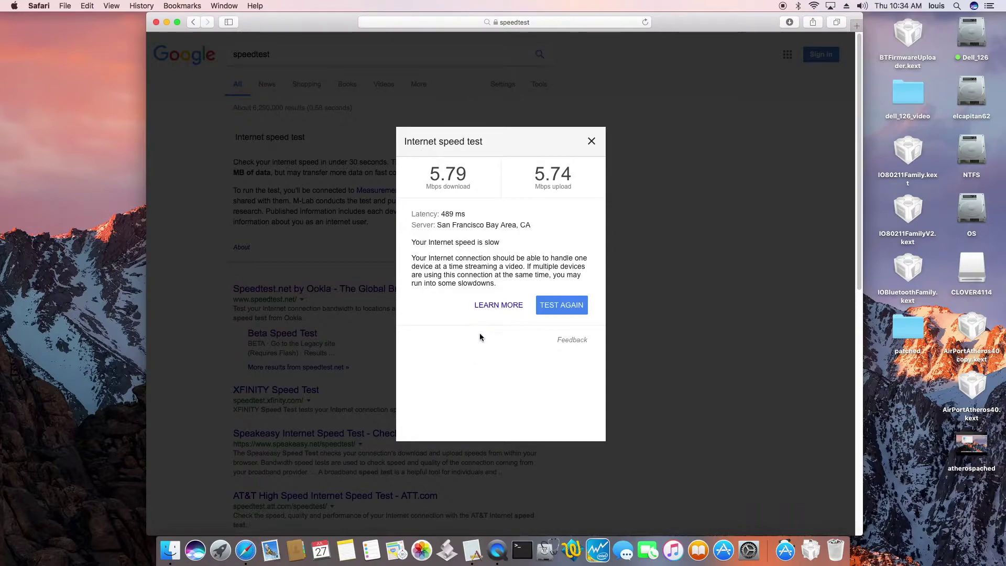
left_click(561, 307)
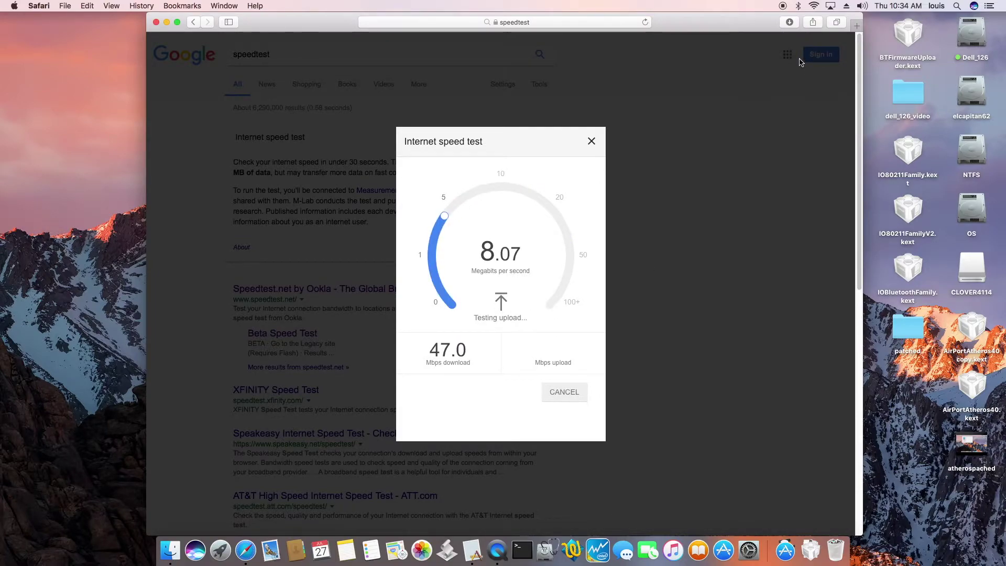
Check the connected Wi-Fi network while the rerun reaches 47.0 Mbps down, 5.95 Mbps up
left_click(814, 6)
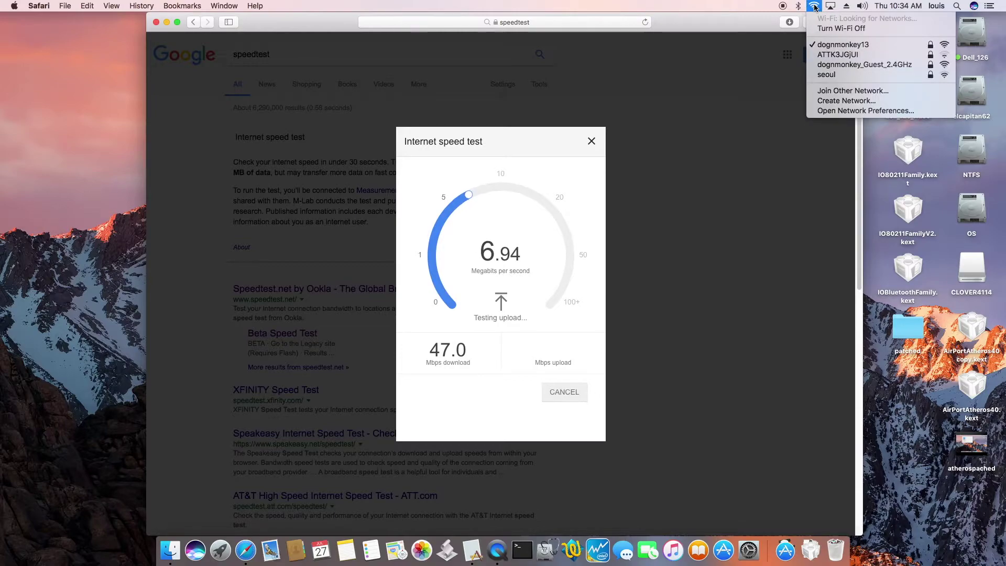
left_click(790, 28)
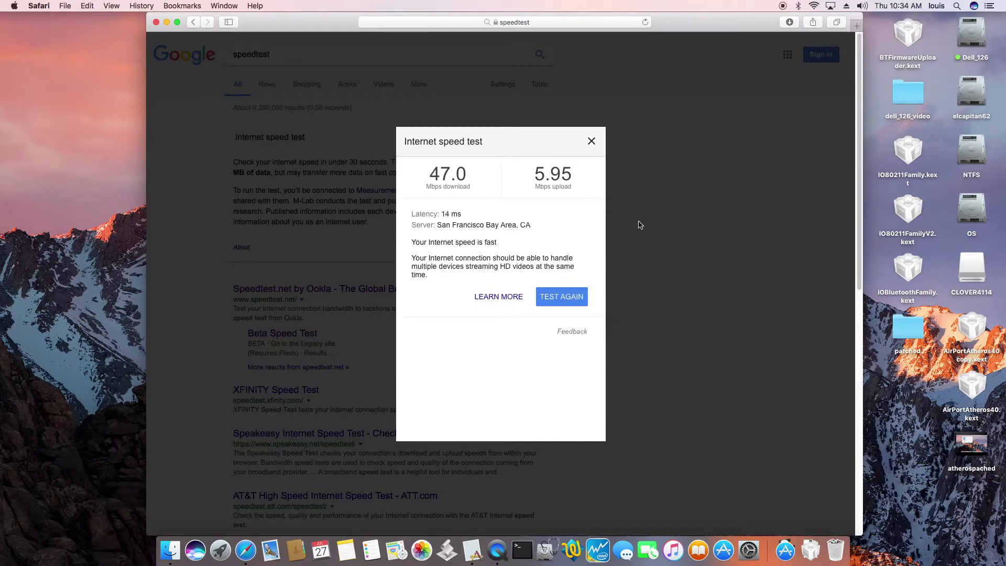
Close the speed test results and open Bluetooth Preferences from the menu bar icon
left_click(591, 141)
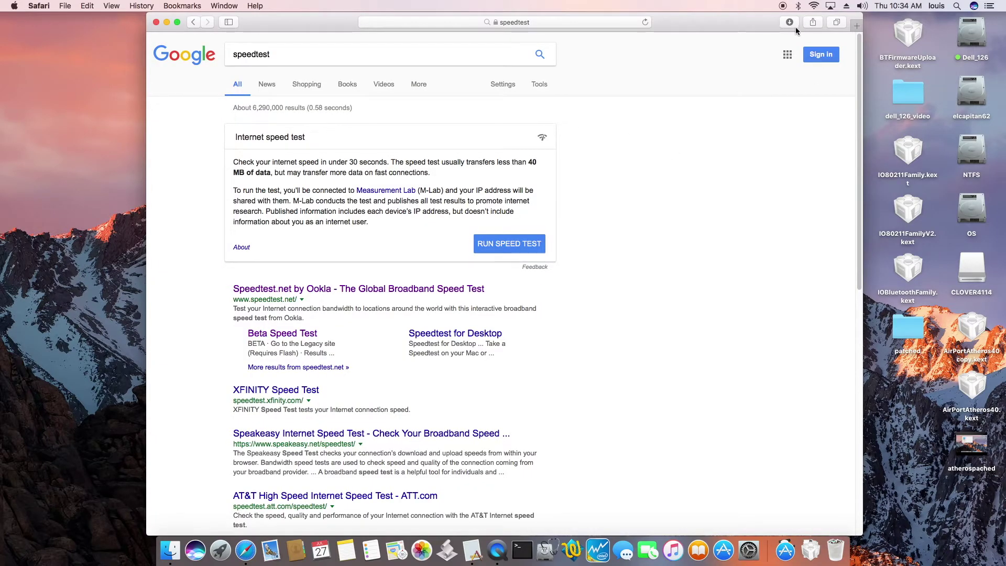
left_click(798, 6)
left_click(807, 62)
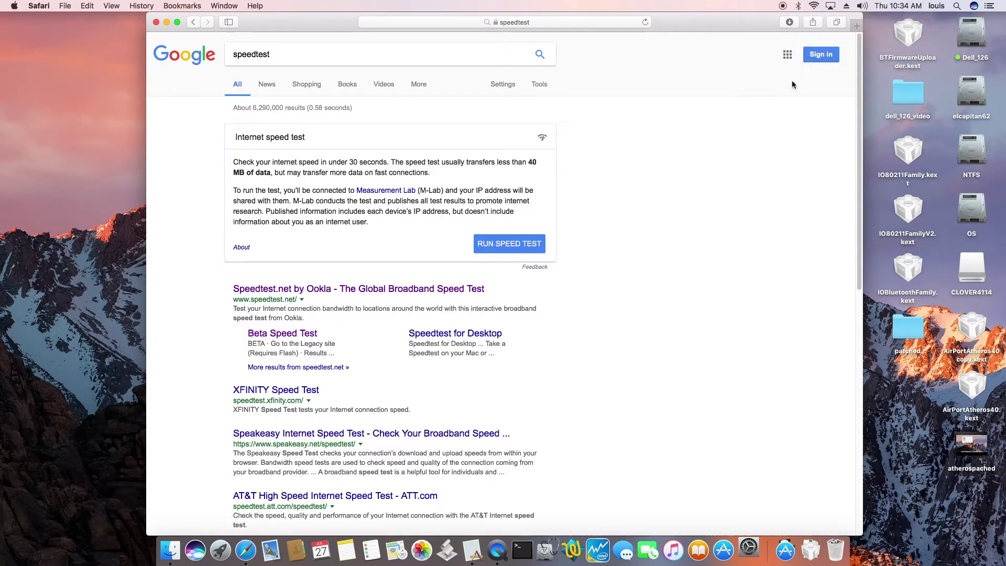